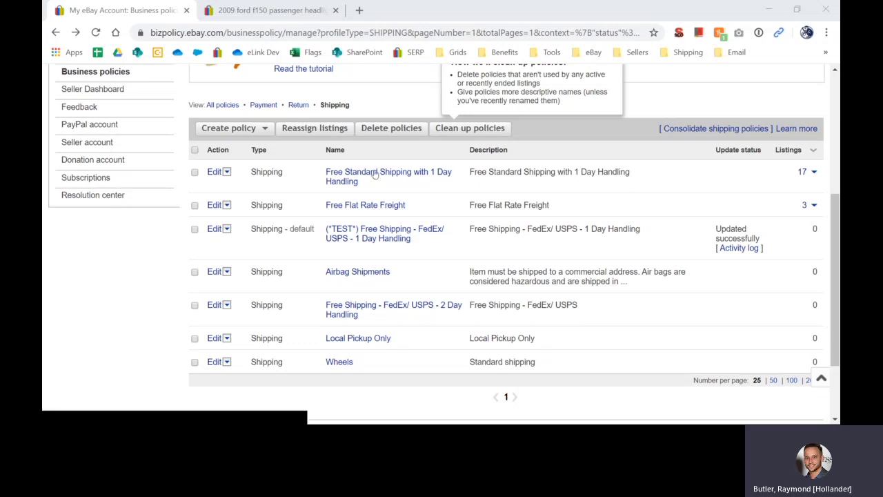
{"action": "scroll", "coordinate": [292, 171], "scroll_direction": "up", "scroll_amount": 3}
{"action": "scroll", "coordinate": [292, 169], "scroll_direction": "down", "scroll_amount": 3}
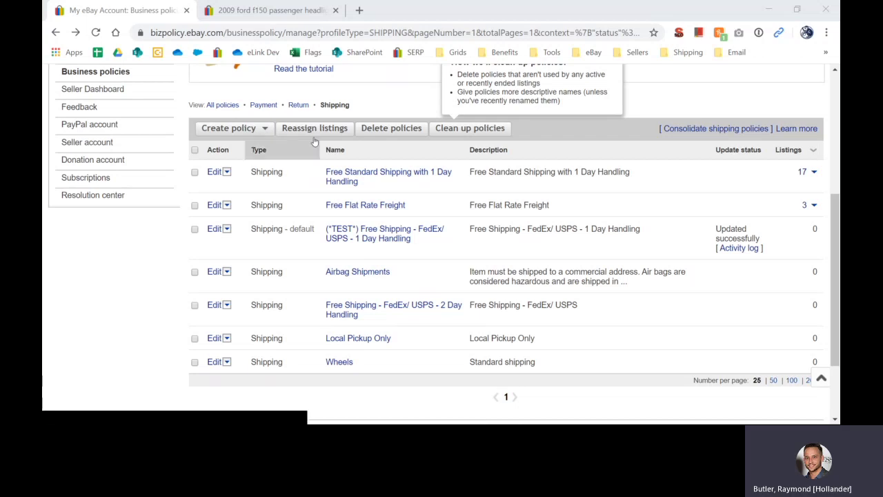
Browse the eBay search results for "2009 ford f150 passenger headlight used" and compare the listings' photos, prices and shipping offers.
{"action": "left_click", "coordinate": [264, 11]}
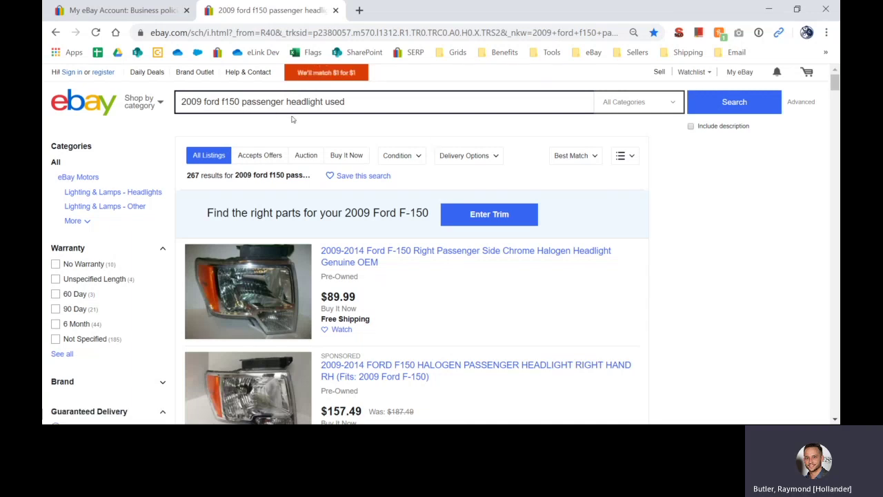
{"action": "double_click", "coordinate": [335, 101]}
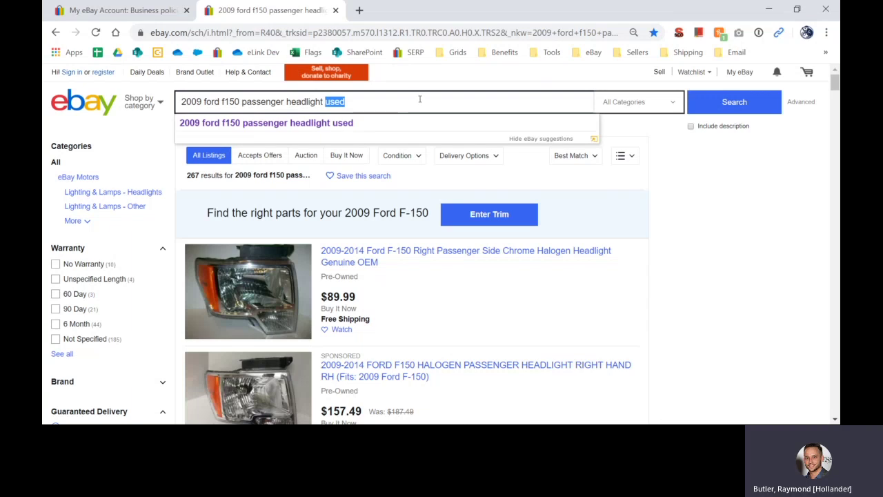
{"action": "scroll", "coordinate": [702, 241], "scroll_direction": "down", "scroll_amount": 4}
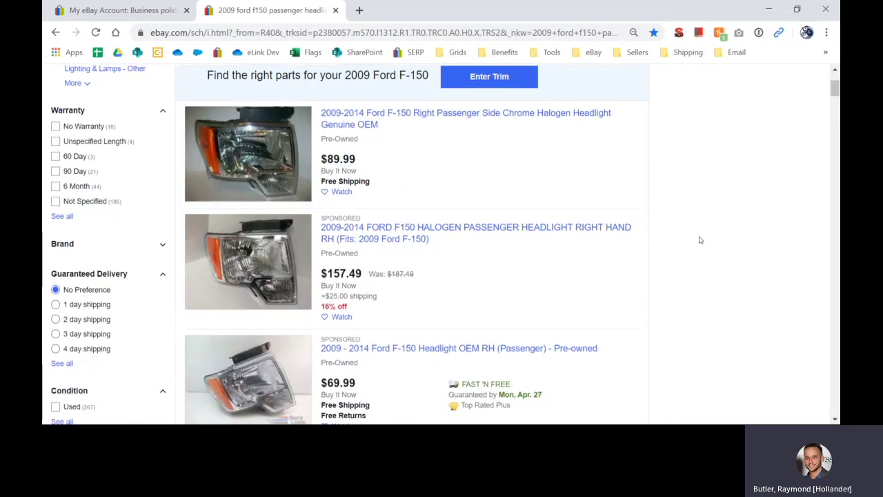
{"action": "scroll", "coordinate": [700, 240], "scroll_direction": "down", "scroll_amount": 5}
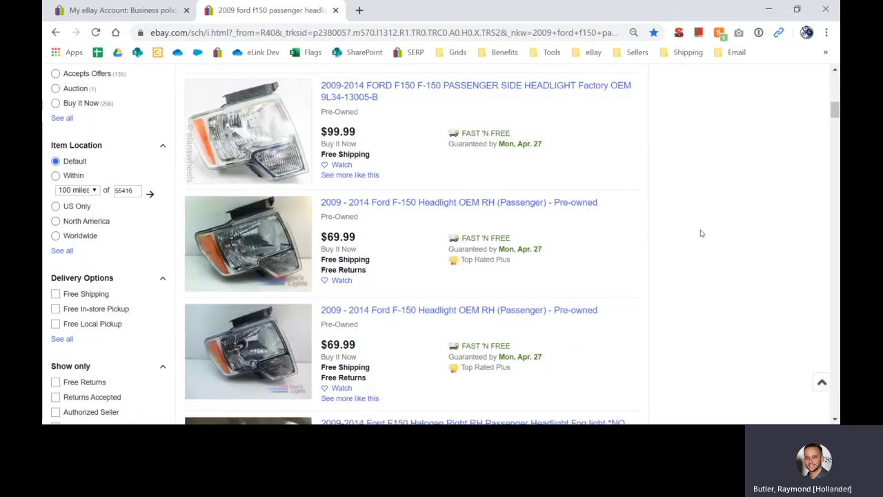
{"action": "scroll", "coordinate": [696, 235], "scroll_direction": "down", "scroll_amount": 12}
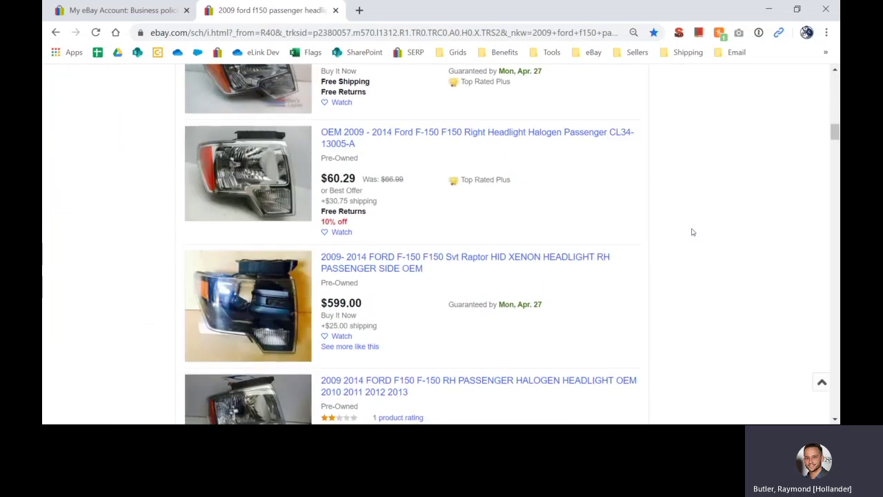
{"action": "scroll", "coordinate": [691, 232], "scroll_direction": "down", "scroll_amount": 10}
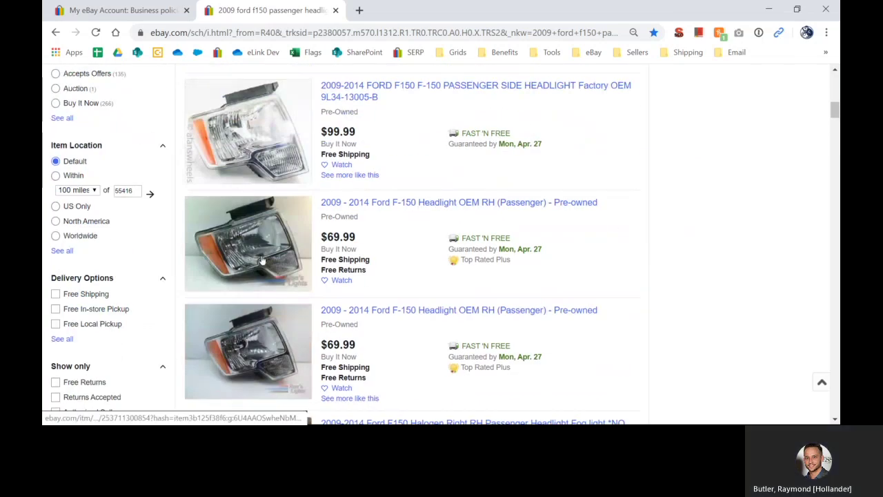
{"action": "scroll", "coordinate": [275, 235], "scroll_direction": "down", "scroll_amount": 2}
{"action": "scroll", "coordinate": [274, 234], "scroll_direction": "down", "scroll_amount": 8}
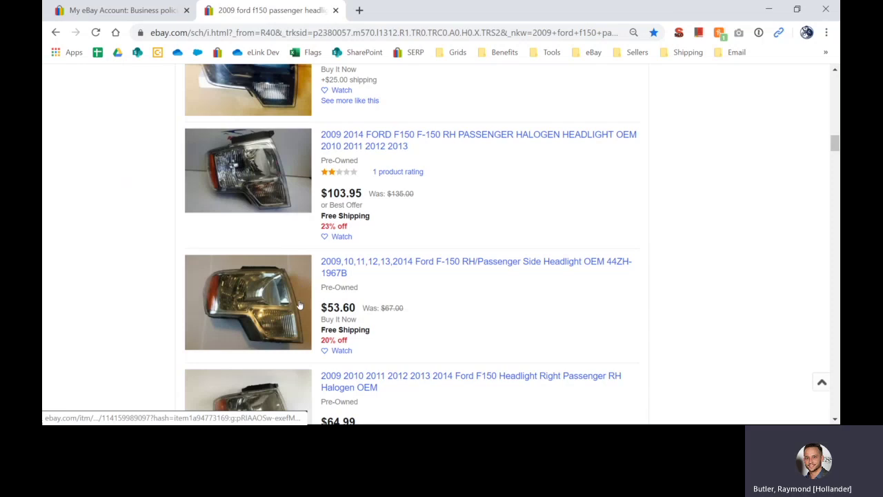
{"action": "scroll", "coordinate": [288, 288], "scroll_direction": "up", "scroll_amount": 1}
{"action": "scroll", "coordinate": [289, 288], "scroll_direction": "up", "scroll_amount": 15}
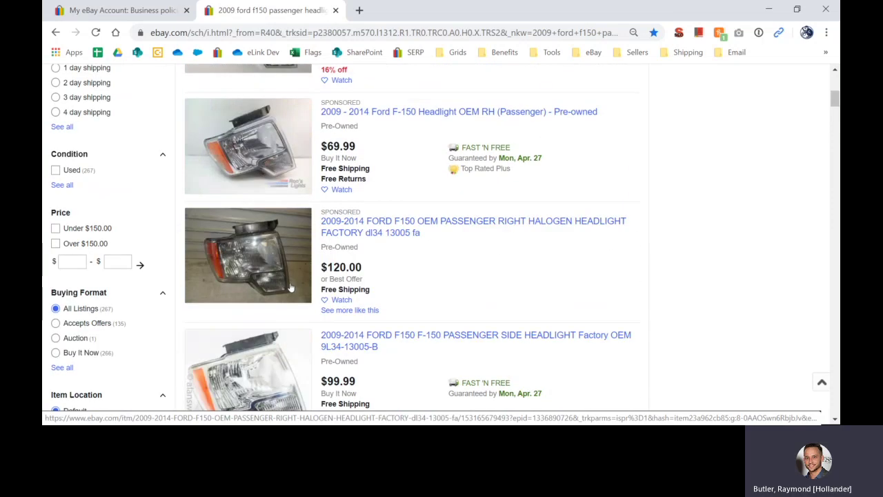
{"action": "scroll", "coordinate": [290, 288], "scroll_direction": "up", "scroll_amount": 10}
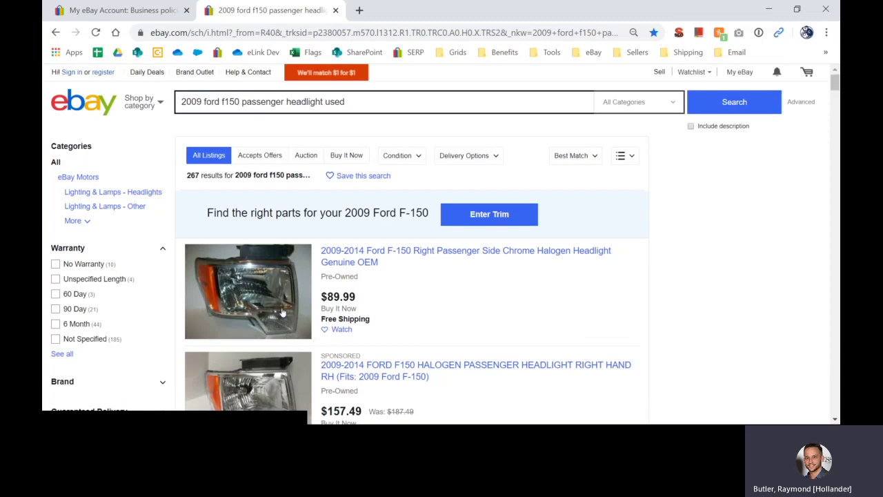
Examine the free shipping, Fast 'N Free, guaranteed delivery and Top Rated Plus labels on the Ford F-150 headlight listings.
{"action": "scroll", "coordinate": [283, 304], "scroll_direction": "down", "scroll_amount": 2}
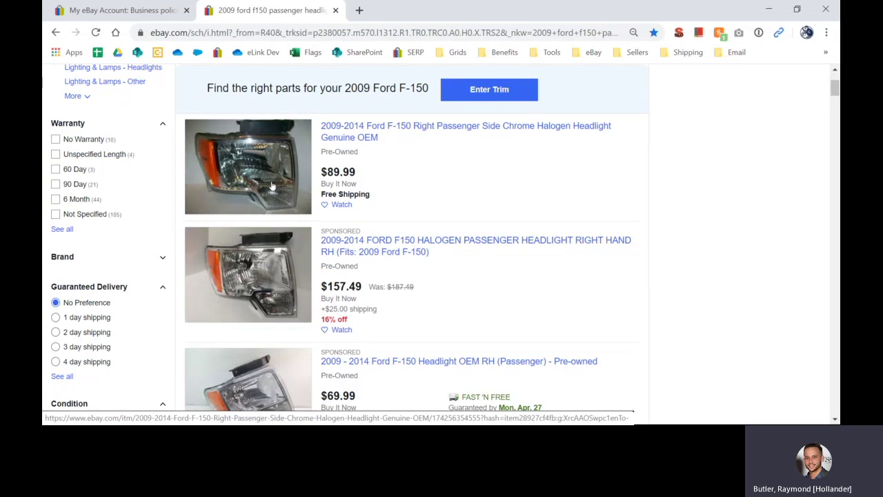
{"action": "scroll", "coordinate": [396, 161], "scroll_direction": "down", "scroll_amount": 2}
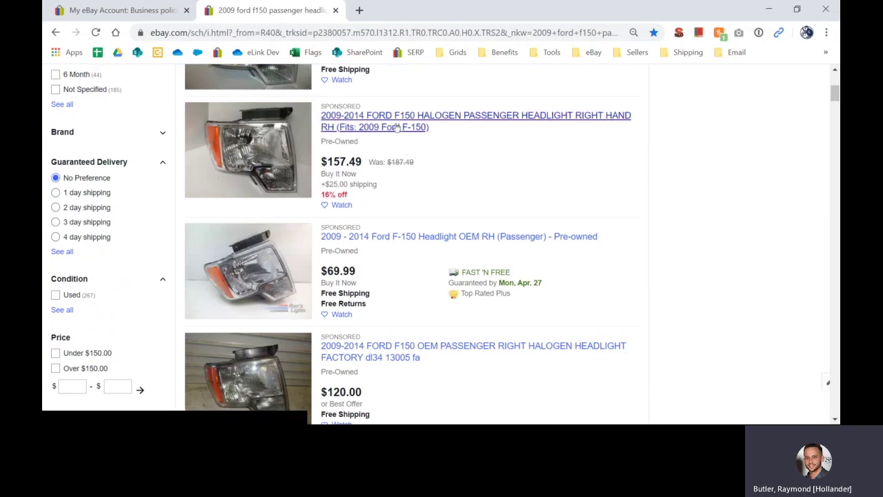
{"action": "scroll", "coordinate": [394, 132], "scroll_direction": "down", "scroll_amount": 2}
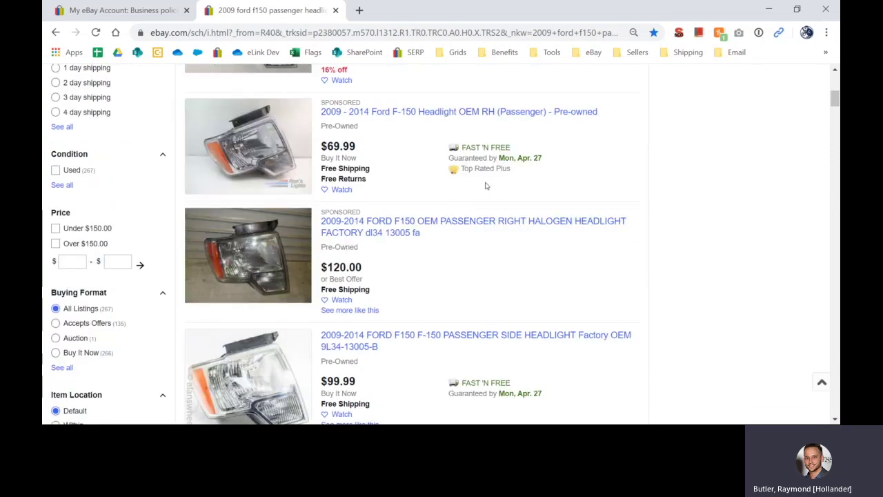
{"action": "left_click_drag", "start_coordinate": [512, 147], "coordinate": [460, 151]}
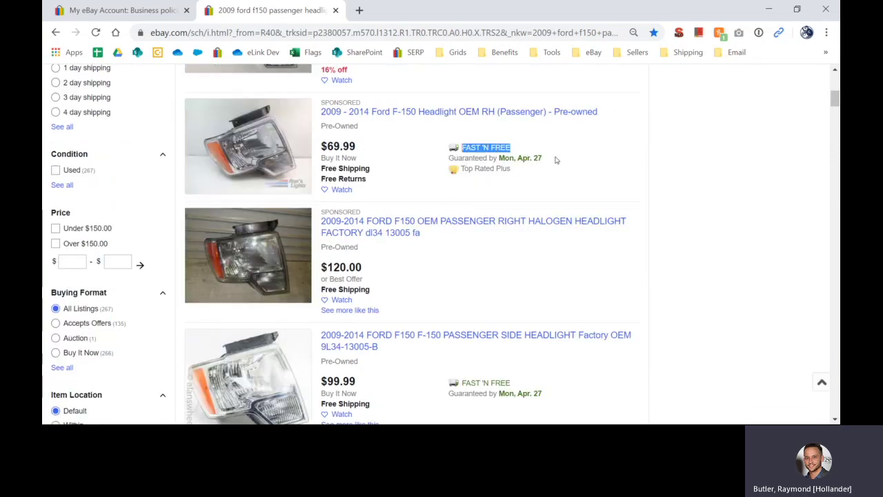
{"action": "left_click_drag", "start_coordinate": [525, 170], "coordinate": [439, 160]}
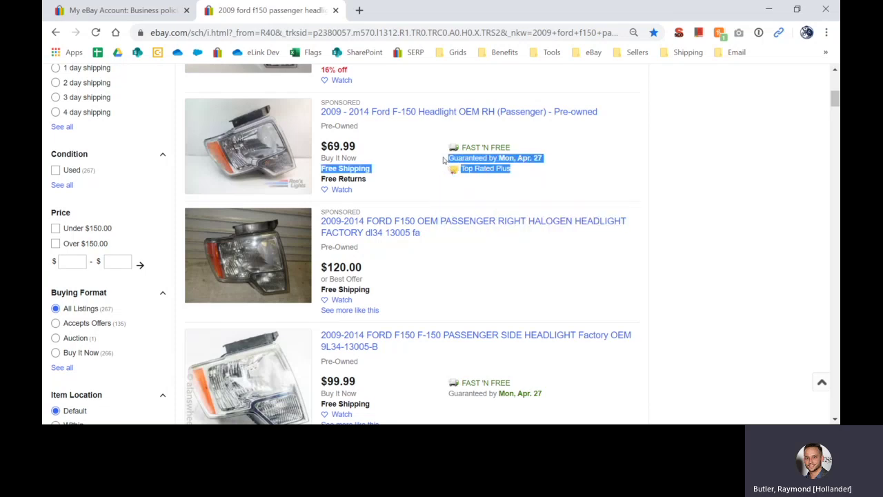
{"action": "left_click", "coordinate": [445, 161]}
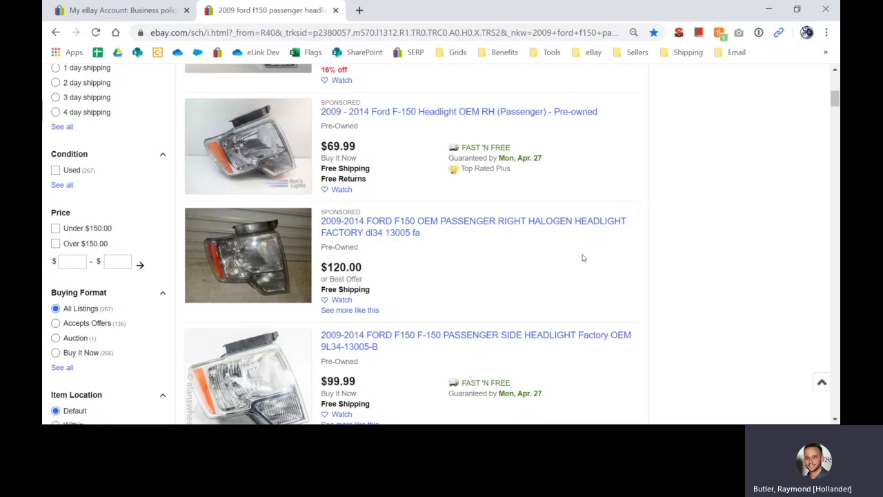
{"action": "scroll", "coordinate": [582, 255], "scroll_direction": "down", "scroll_amount": 2}
{"action": "scroll", "coordinate": [578, 257], "scroll_direction": "down", "scroll_amount": 8}
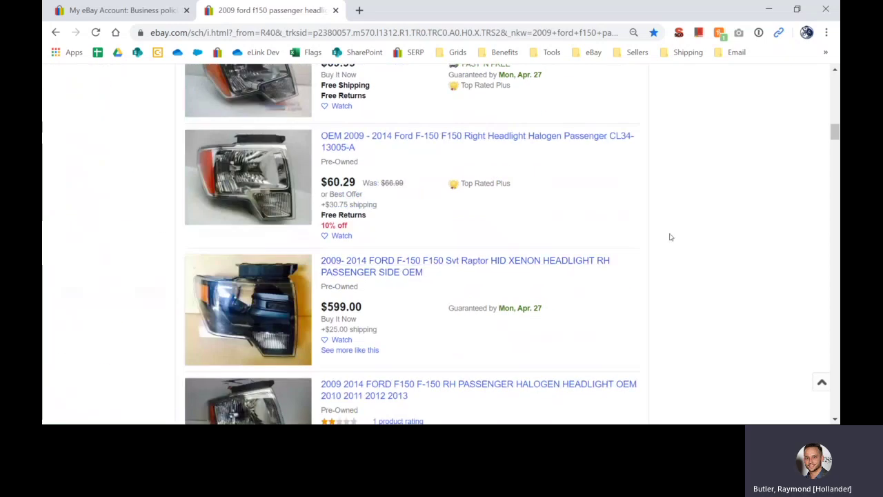
{"action": "scroll", "coordinate": [684, 254], "scroll_direction": "up", "scroll_amount": 6}
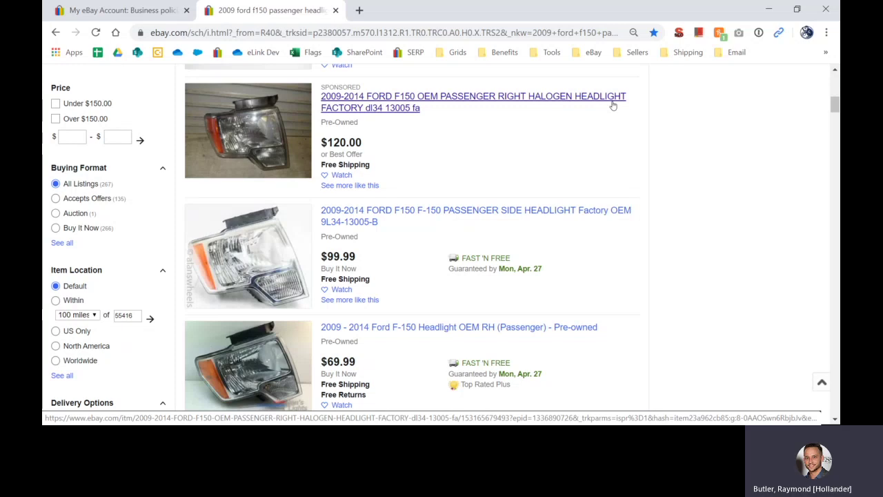
Return to the business policies and open the "(*TEST*) Free Shipping - FedEx/ USPS - 1 Day Handling" shipping policy for editing.
{"action": "left_click", "coordinate": [86, 15]}
{"action": "scroll", "coordinate": [258, 189], "scroll_direction": "up", "scroll_amount": 4}
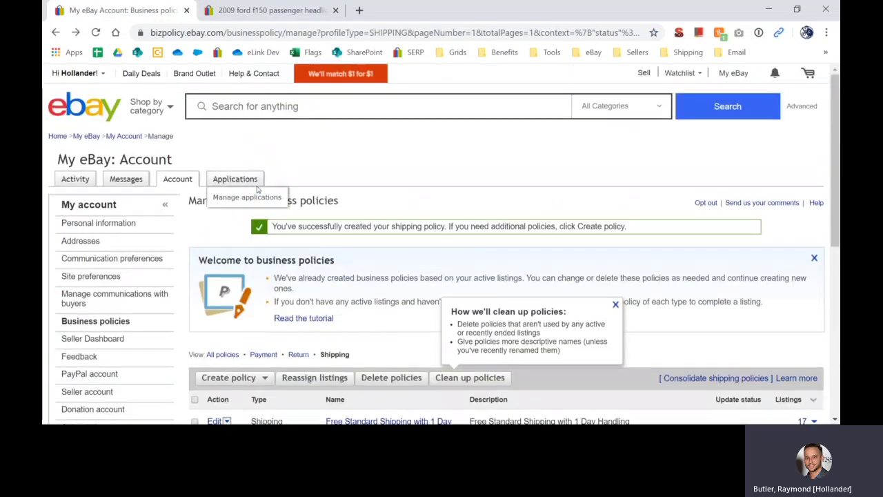
{"action": "scroll", "coordinate": [380, 190], "scroll_direction": "down", "scroll_amount": 4}
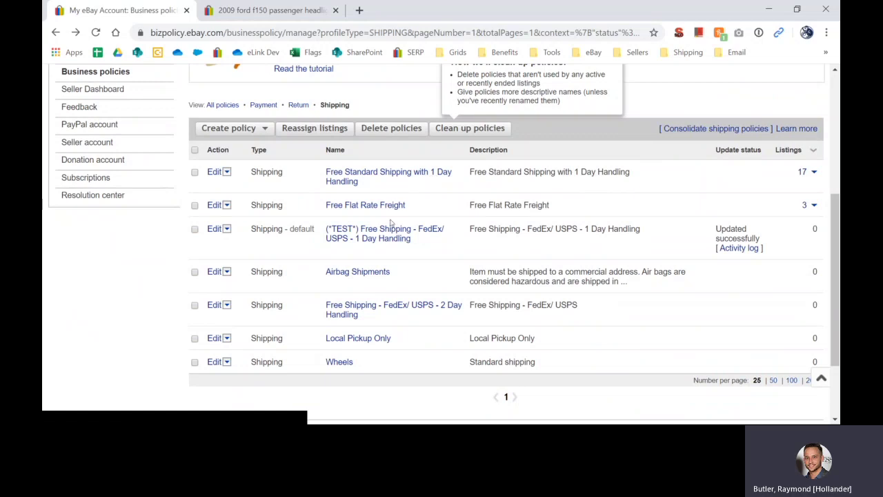
{"action": "left_click", "coordinate": [214, 228]}
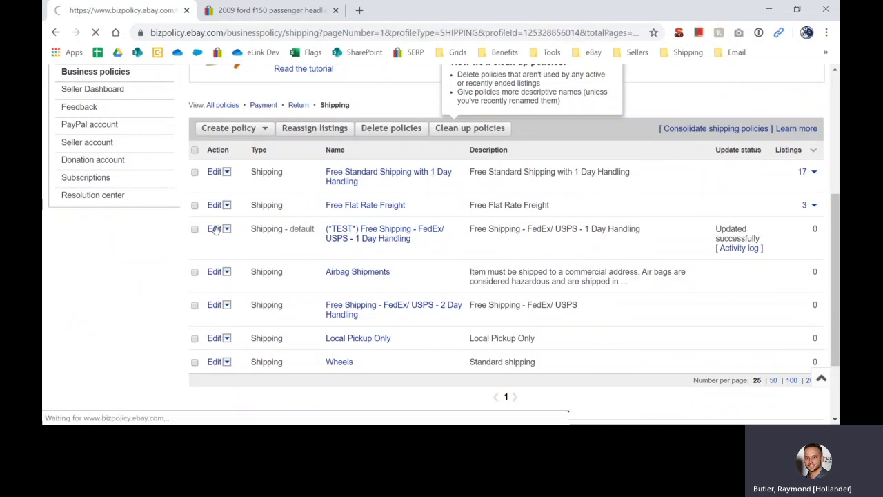
Look through the whole shipping policy form, from the name and U.S. services to international shipping, rate tables and excluded locations.
{"action": "scroll", "coordinate": [241, 228], "scroll_direction": "down", "scroll_amount": 5}
{"action": "scroll", "coordinate": [294, 221], "scroll_direction": "down", "scroll_amount": 5}
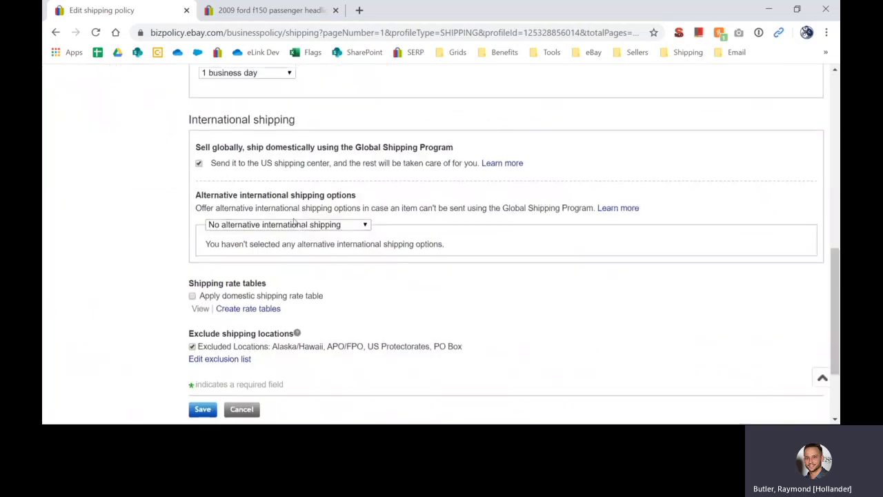
{"action": "scroll", "coordinate": [304, 220], "scroll_direction": "up", "scroll_amount": 6}
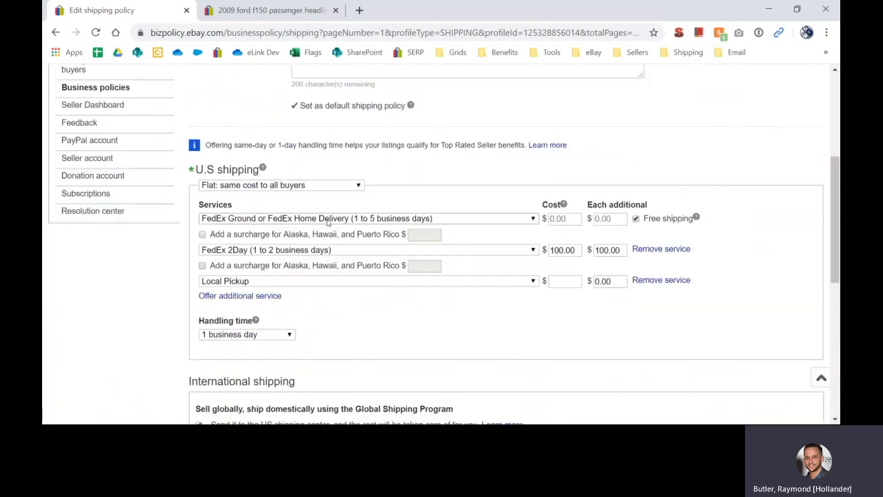
{"action": "scroll", "coordinate": [328, 220], "scroll_direction": "up", "scroll_amount": 5}
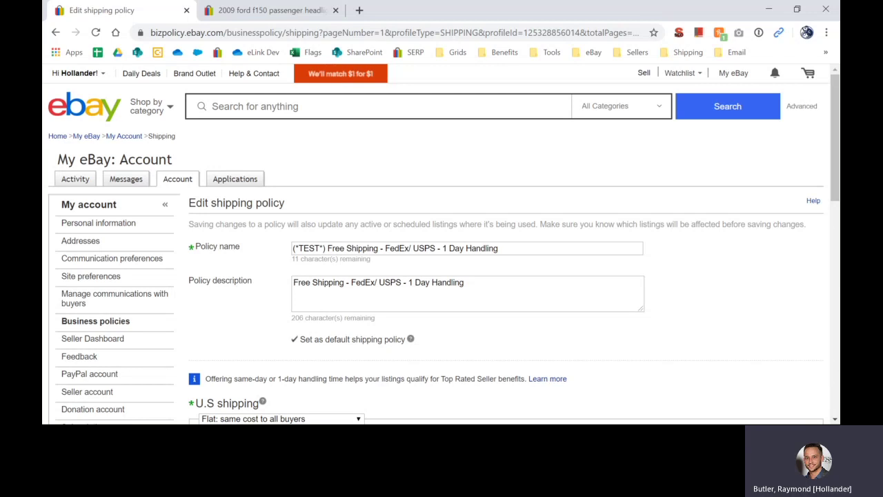
{"action": "scroll", "coordinate": [543, 240], "scroll_direction": "down", "scroll_amount": 2}
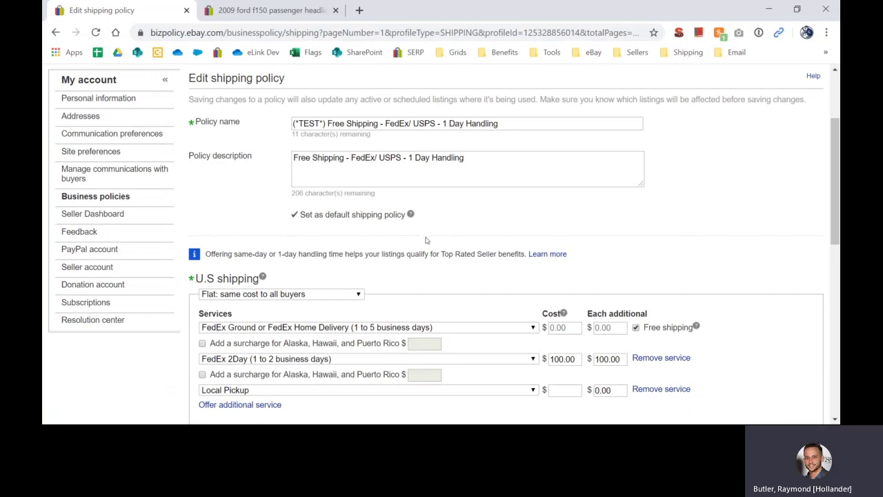
{"action": "scroll", "coordinate": [427, 238], "scroll_direction": "down", "scroll_amount": 2}
{"action": "scroll", "coordinate": [428, 238], "scroll_direction": "down", "scroll_amount": 4}
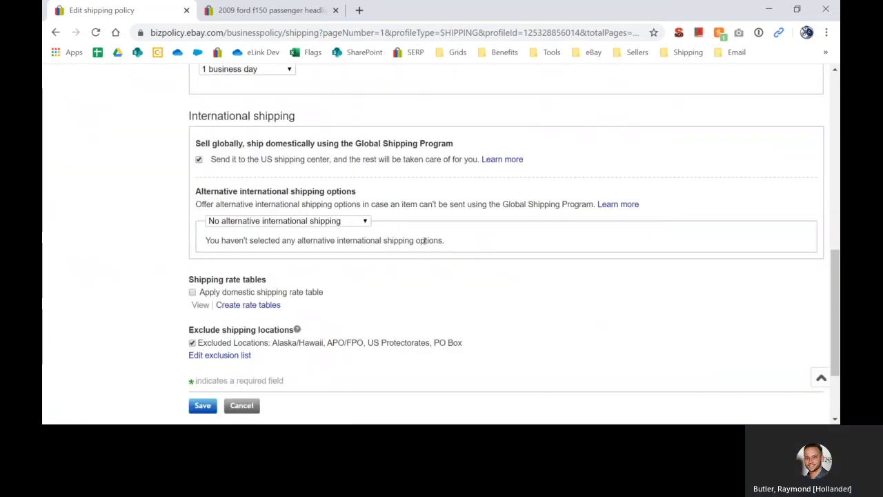
{"action": "scroll", "coordinate": [423, 245], "scroll_direction": "down", "scroll_amount": 1}
{"action": "scroll", "coordinate": [424, 245], "scroll_direction": "up", "scroll_amount": 5}
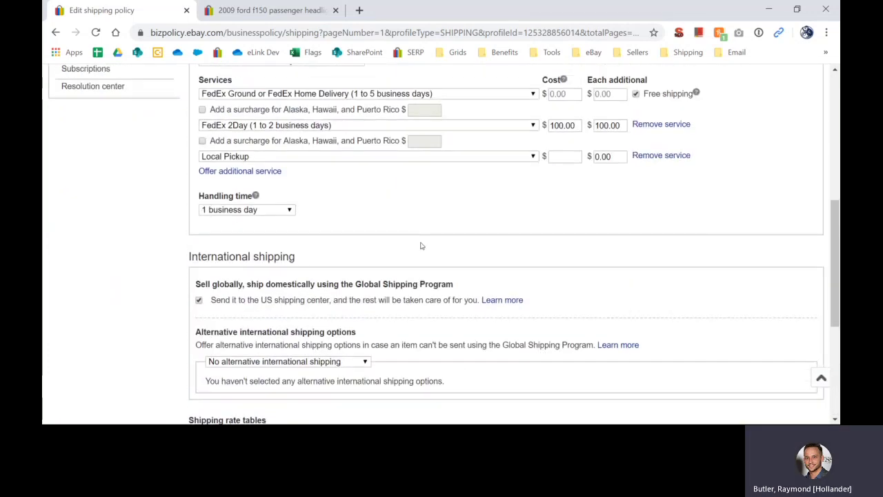
{"action": "scroll", "coordinate": [419, 246], "scroll_direction": "up", "scroll_amount": 2}
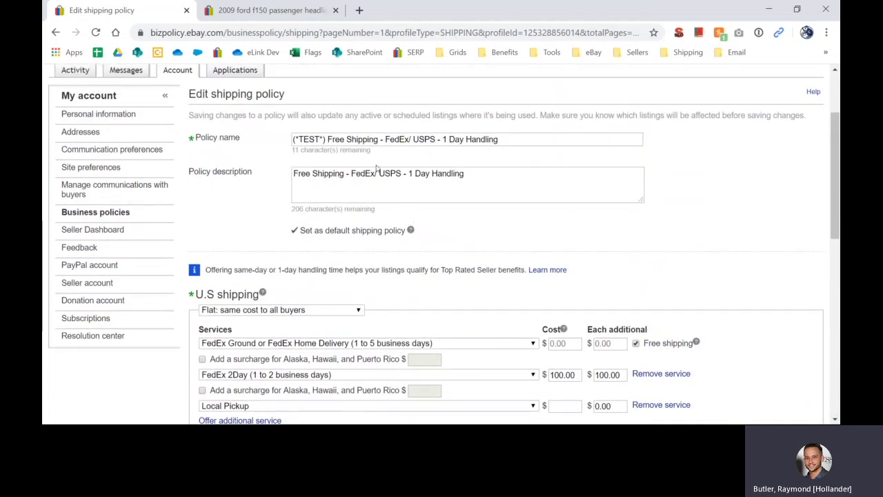
Review the shipping policy's name and description text.
{"action": "left_click_drag", "start_coordinate": [298, 139], "coordinate": [528, 139]}
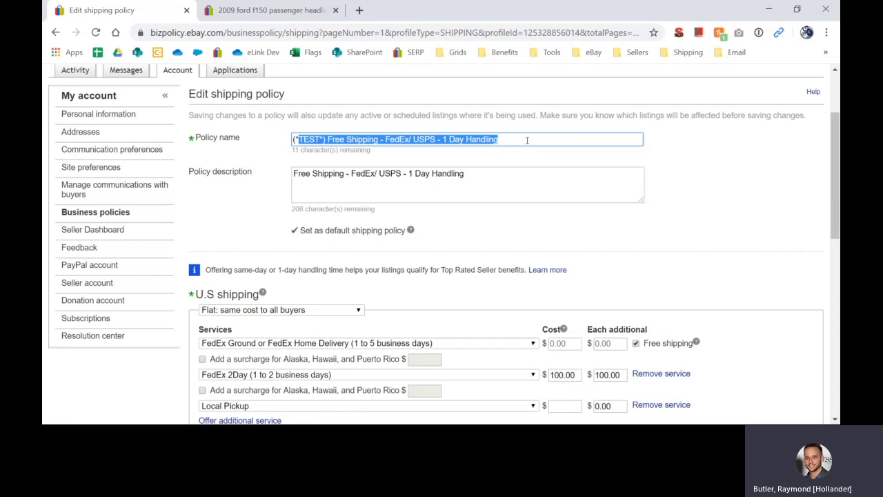
{"action": "left_click", "coordinate": [526, 139]}
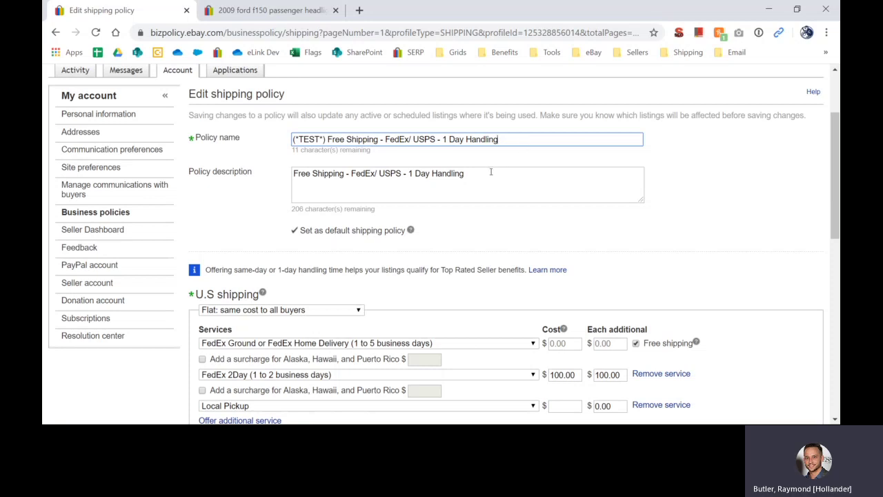
{"action": "left_click_drag", "start_coordinate": [493, 177], "coordinate": [293, 176]}
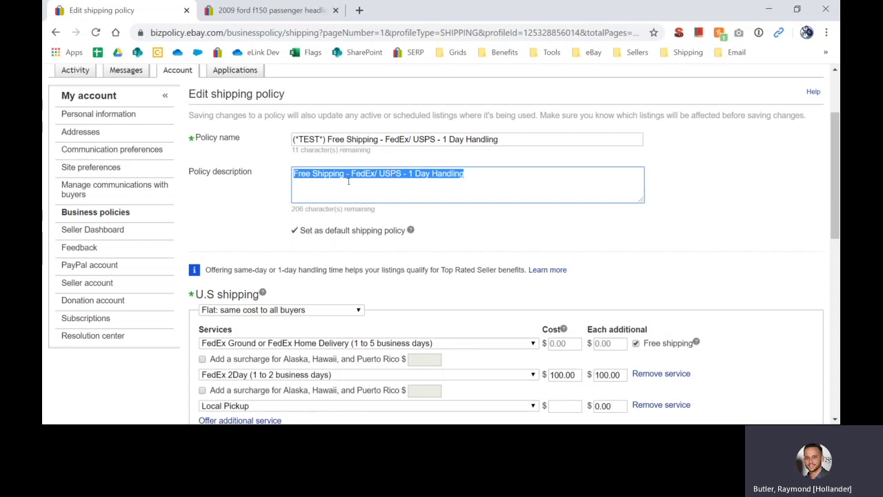
Examine the U.S. shipping section's cost type, offered services and handling time.
{"action": "scroll", "coordinate": [341, 176], "scroll_direction": "down", "scroll_amount": 2}
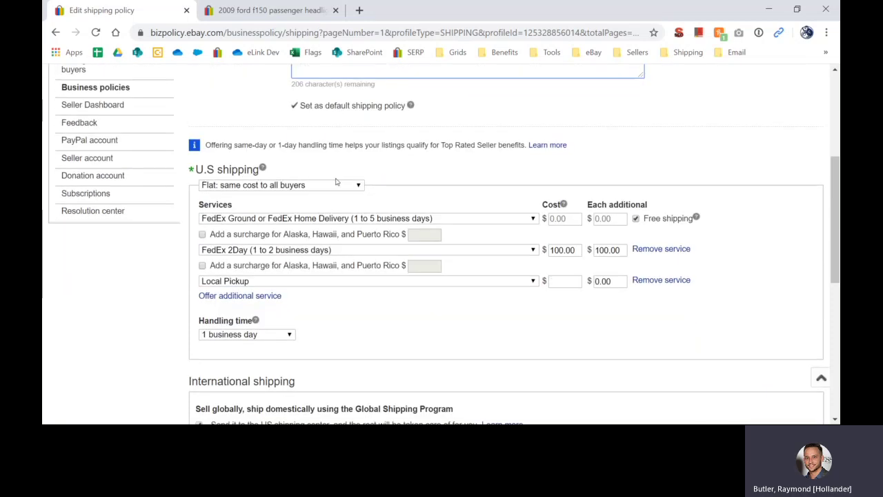
{"action": "left_click", "coordinate": [280, 186]}
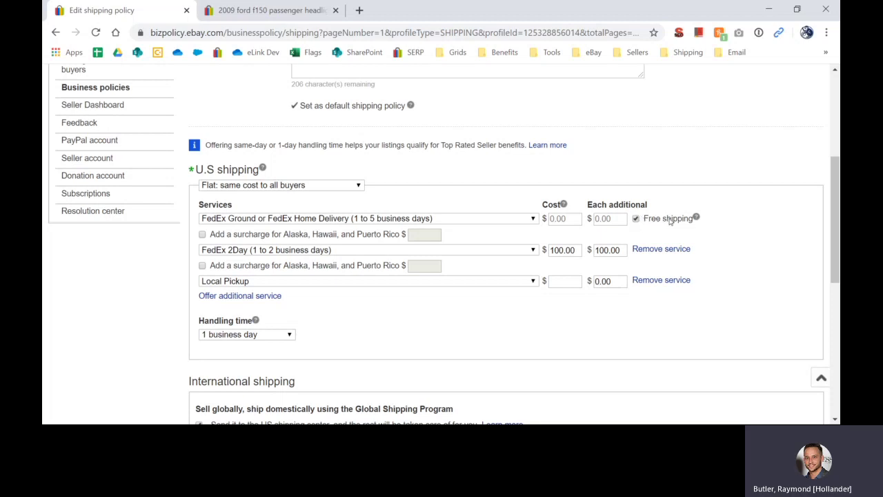
{"action": "double_click", "coordinate": [248, 208]}
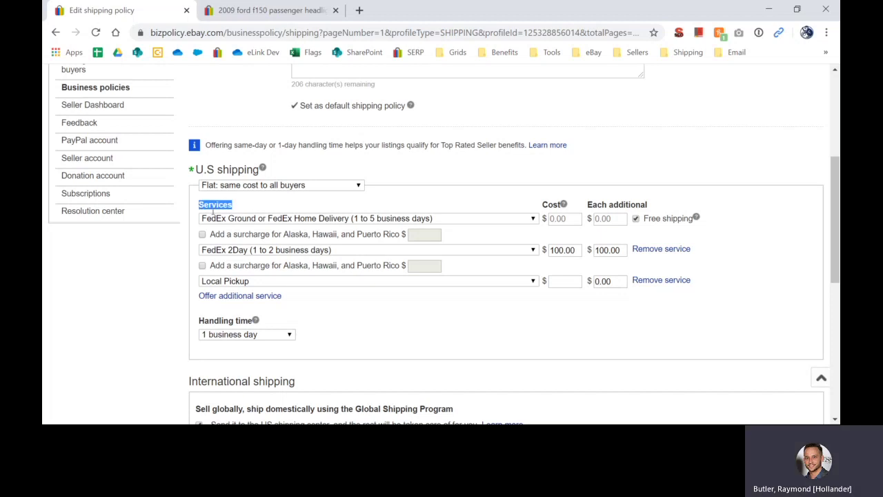
{"action": "left_click_drag", "start_coordinate": [274, 318], "coordinate": [201, 319]}
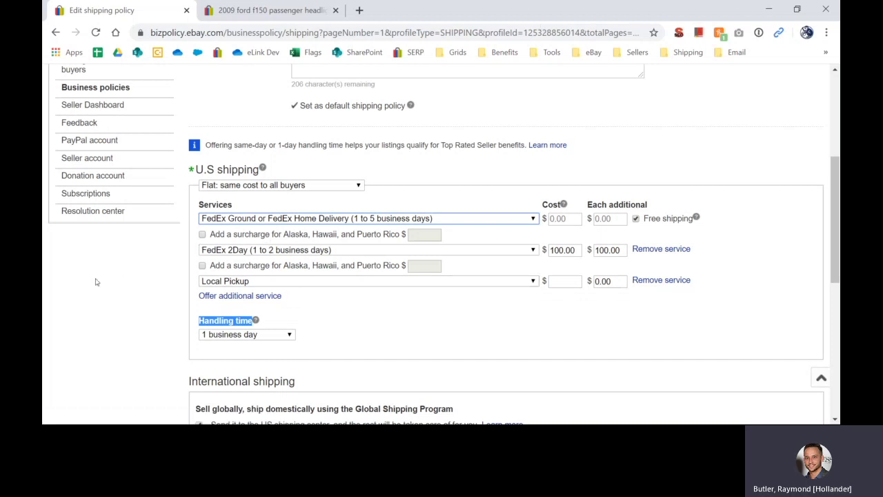
Review the FedEx 2Day and Local Pickup services, the FedEx 2Day cost and the handling time in the U.S. shipping section.
{"action": "left_click", "coordinate": [129, 287]}
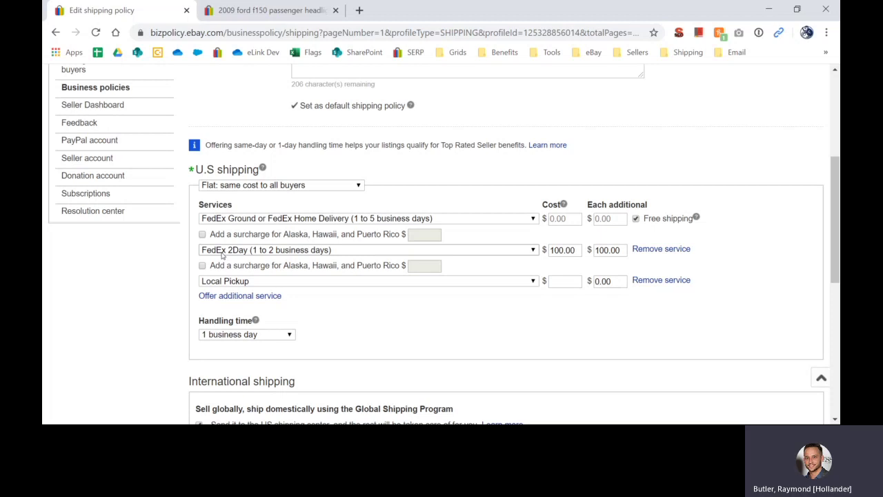
{"action": "left_click", "coordinate": [453, 251]}
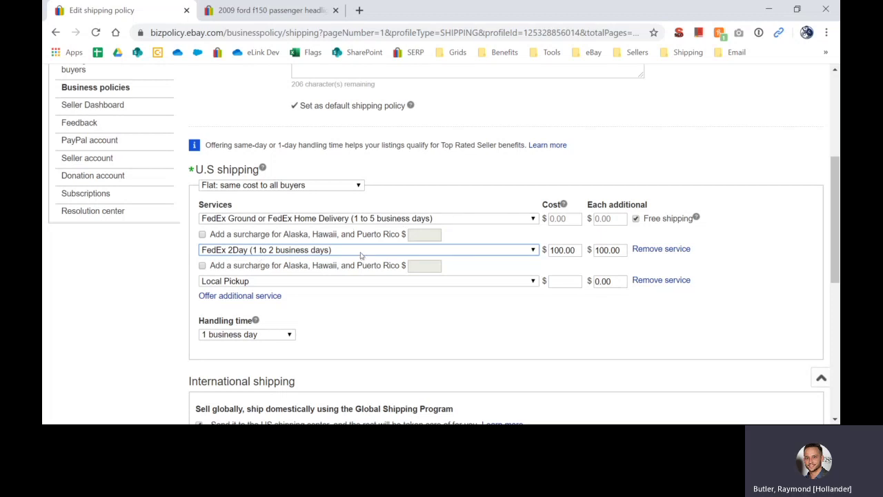
{"action": "left_click", "coordinate": [565, 249]}
{"action": "double_click", "coordinate": [564, 250]}
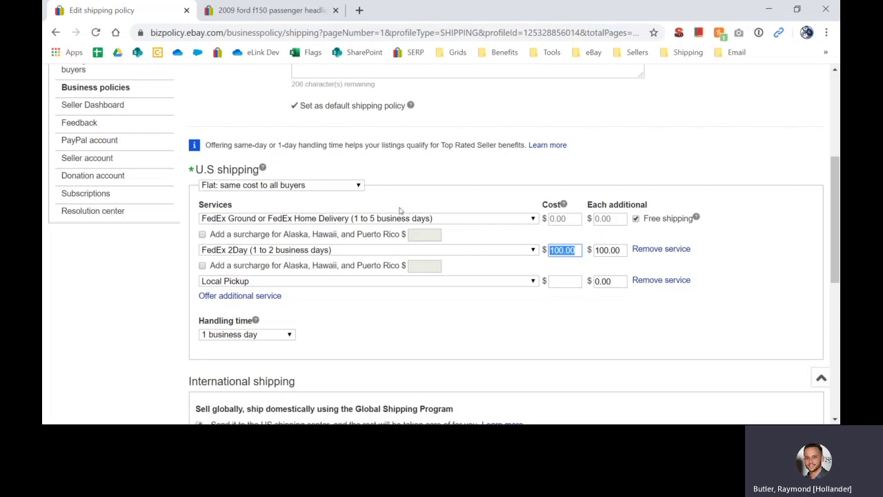
{"action": "left_click", "coordinate": [361, 285]}
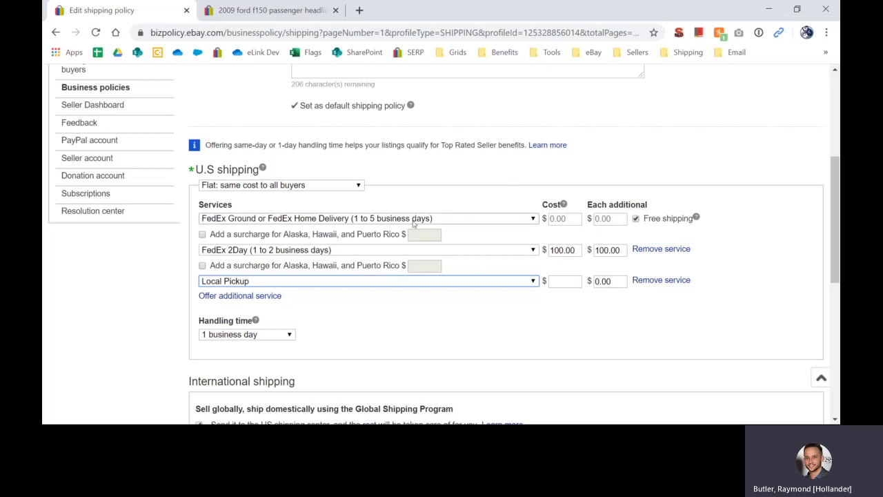
{"action": "left_click", "coordinate": [358, 313]}
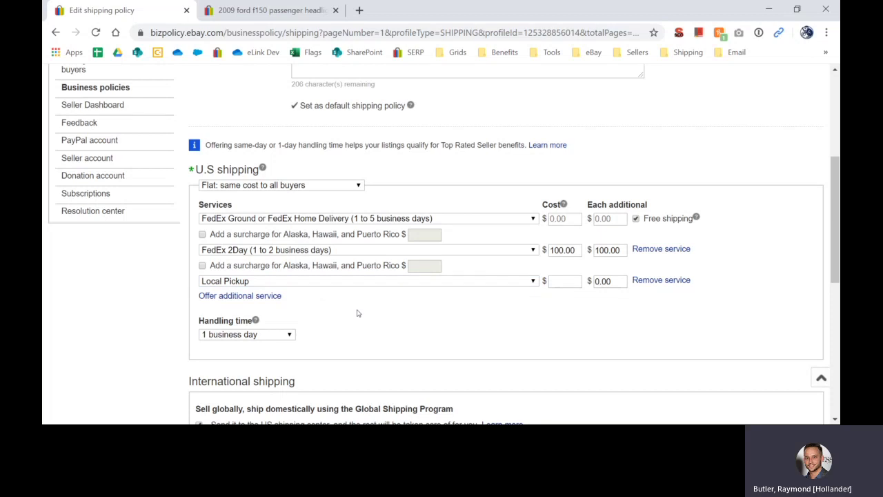
{"action": "scroll", "coordinate": [357, 313], "scroll_direction": "down", "scroll_amount": 3}
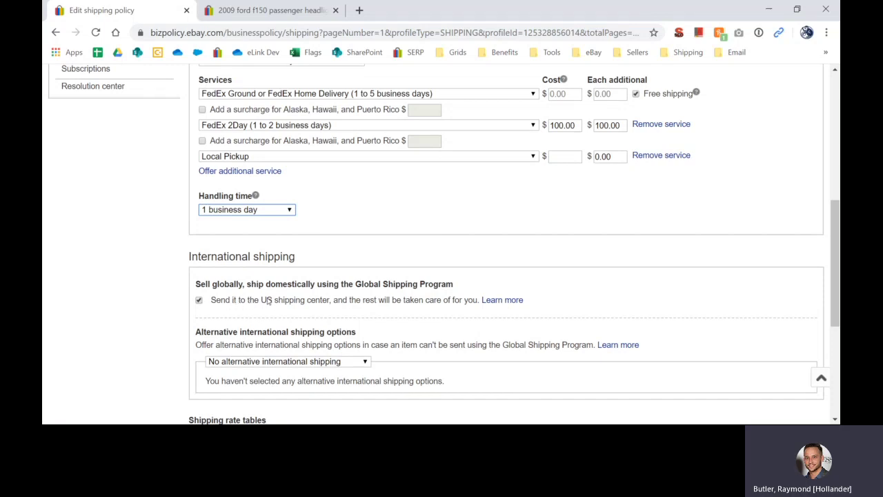
{"action": "left_click", "coordinate": [397, 223]}
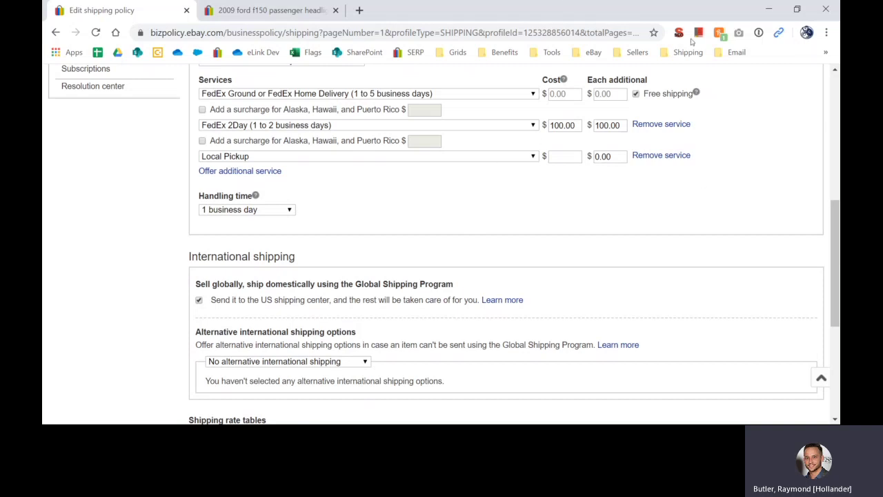
{"action": "scroll", "coordinate": [351, 232], "scroll_direction": "up", "scroll_amount": 2}
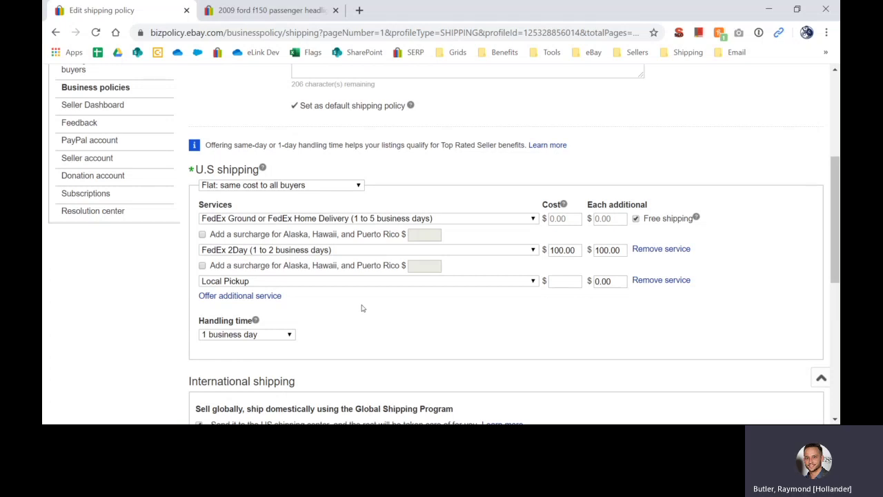
{"action": "scroll", "coordinate": [416, 311], "scroll_direction": "down", "scroll_amount": 1}
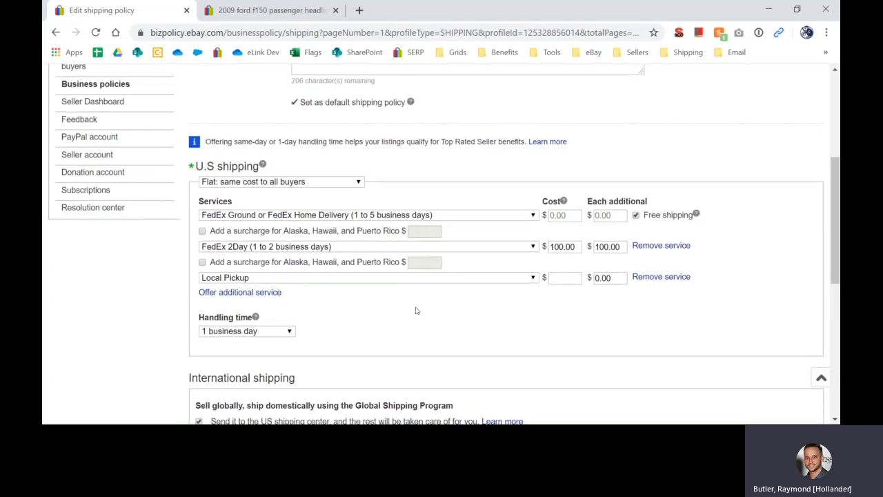
Examine the international shipping section and its Global Shipping Program option.
{"action": "scroll", "coordinate": [416, 310], "scroll_direction": "down", "scroll_amount": 4}
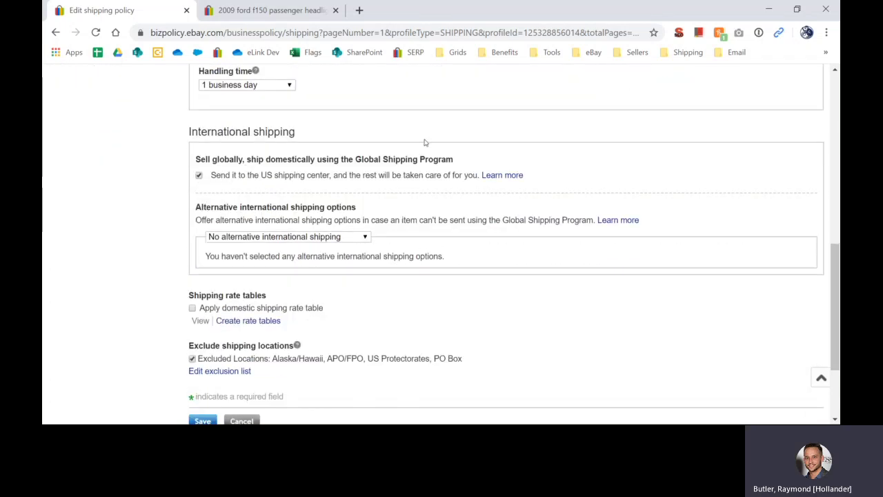
{"action": "left_click_drag", "start_coordinate": [321, 138], "coordinate": [174, 139]}
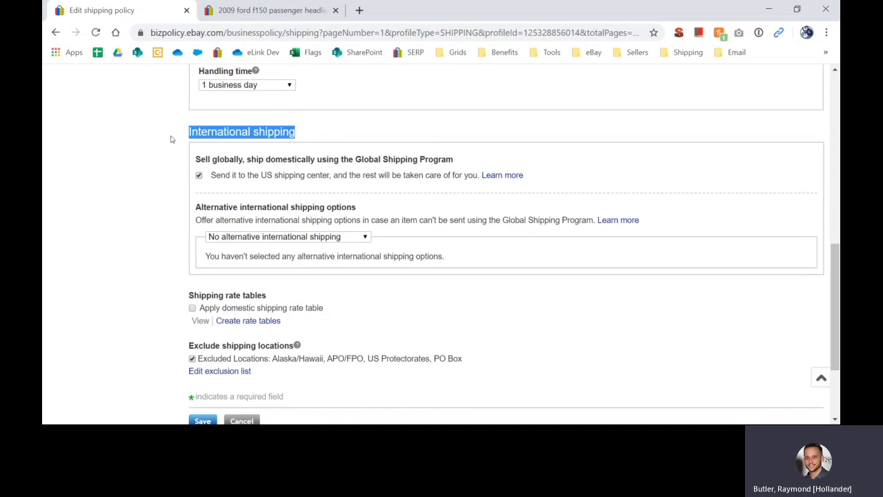
{"action": "left_click_drag", "start_coordinate": [321, 159], "coordinate": [425, 160]}
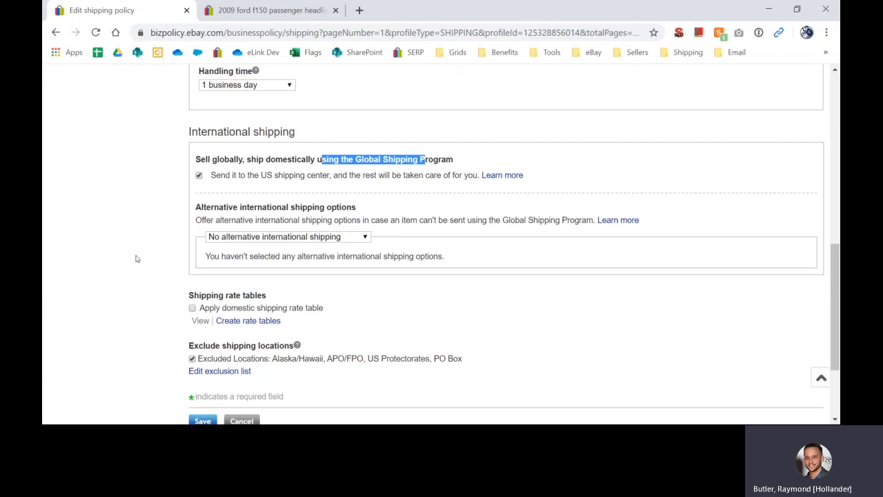
{"action": "scroll", "coordinate": [171, 248], "scroll_direction": "up", "scroll_amount": 7}
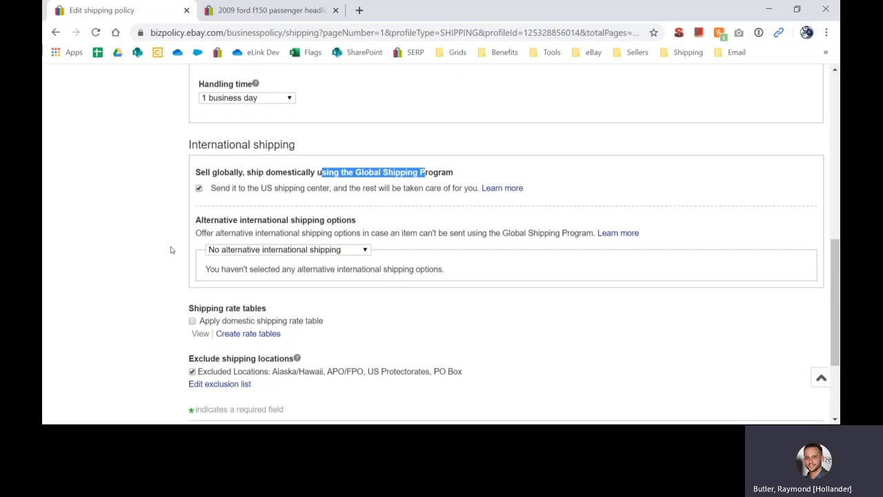
{"action": "scroll", "coordinate": [348, 259], "scroll_direction": "down", "scroll_amount": 2}
{"action": "scroll", "coordinate": [348, 259], "scroll_direction": "down", "scroll_amount": 7}
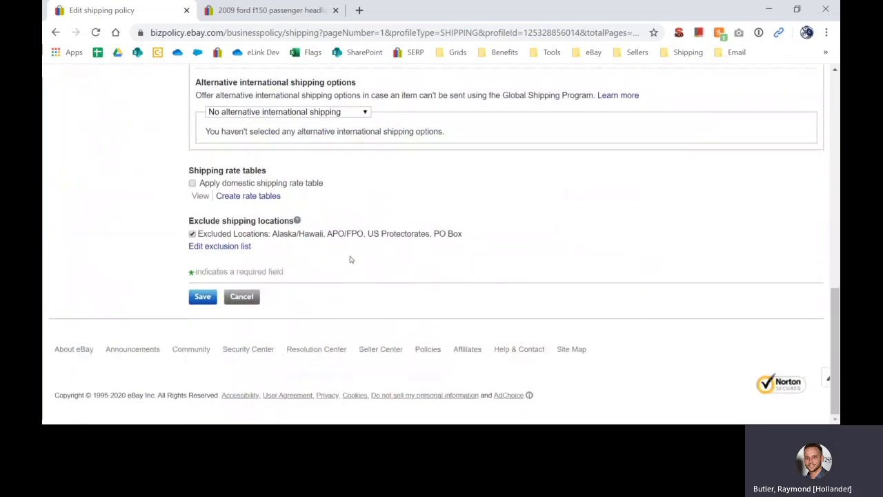
{"action": "scroll", "coordinate": [348, 259], "scroll_direction": "up", "scroll_amount": 4}
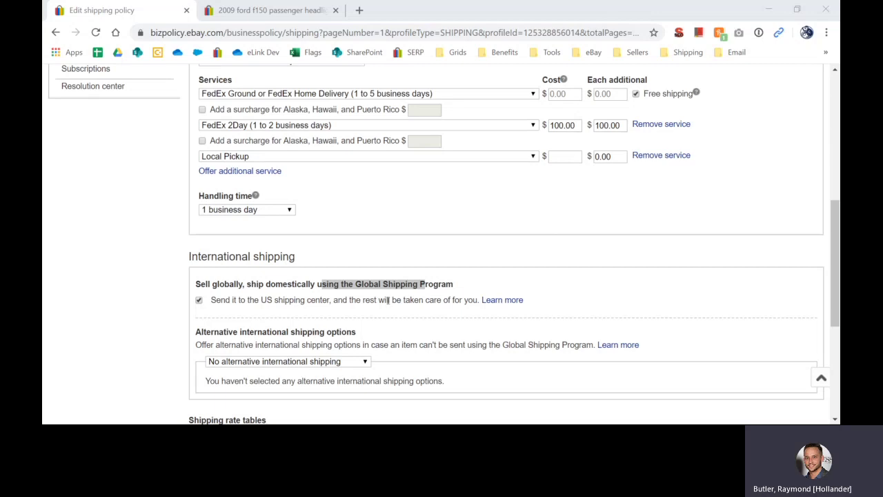
Review the shipping rate tables and excluded locations, opening the exclusion list and closing it without changes.
{"action": "scroll", "coordinate": [328, 301], "scroll_direction": "down", "scroll_amount": 1}
{"action": "scroll", "coordinate": [328, 301], "scroll_direction": "down", "scroll_amount": 4}
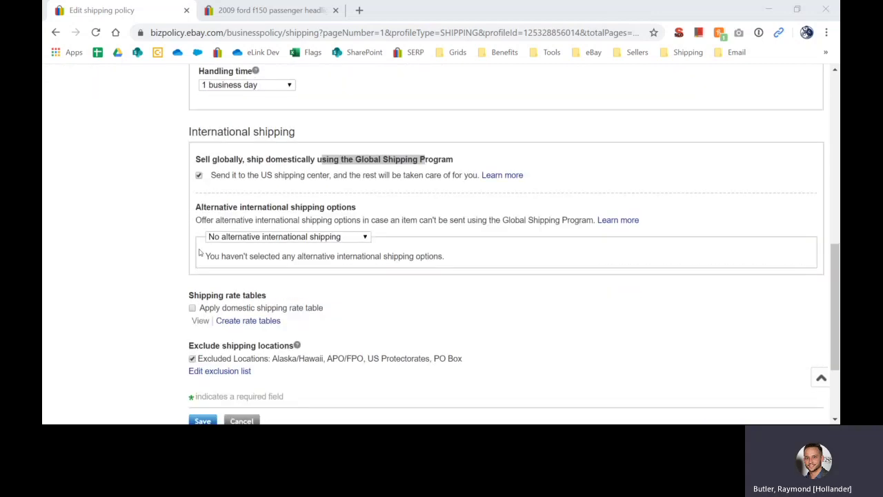
{"action": "left_click_drag", "start_coordinate": [283, 196], "coordinate": [189, 174]}
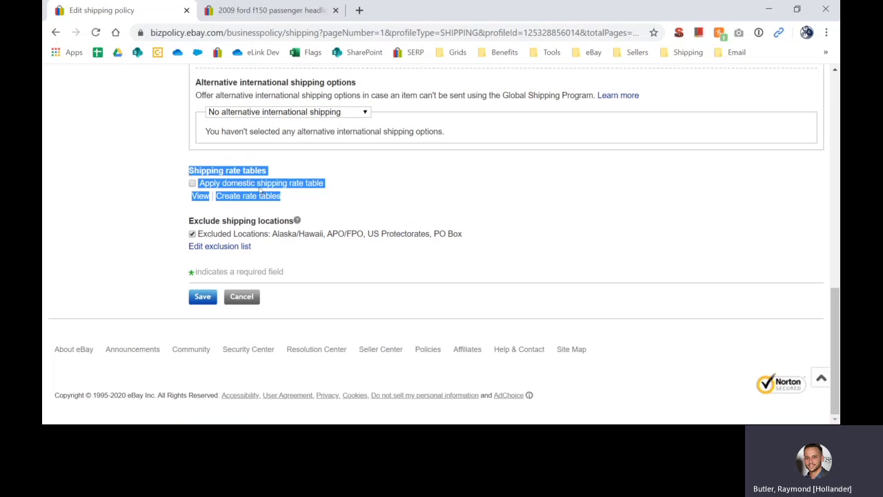
{"action": "left_click_drag", "start_coordinate": [189, 221], "coordinate": [375, 252]}
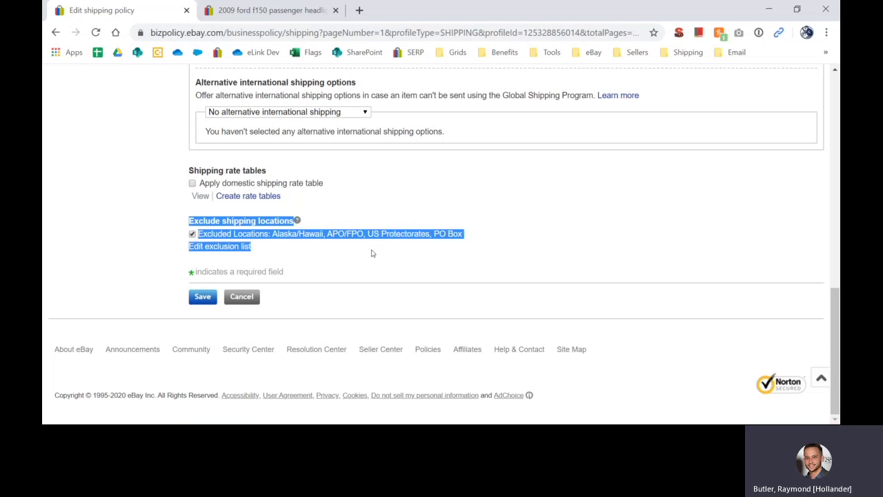
{"action": "left_click", "coordinate": [232, 249]}
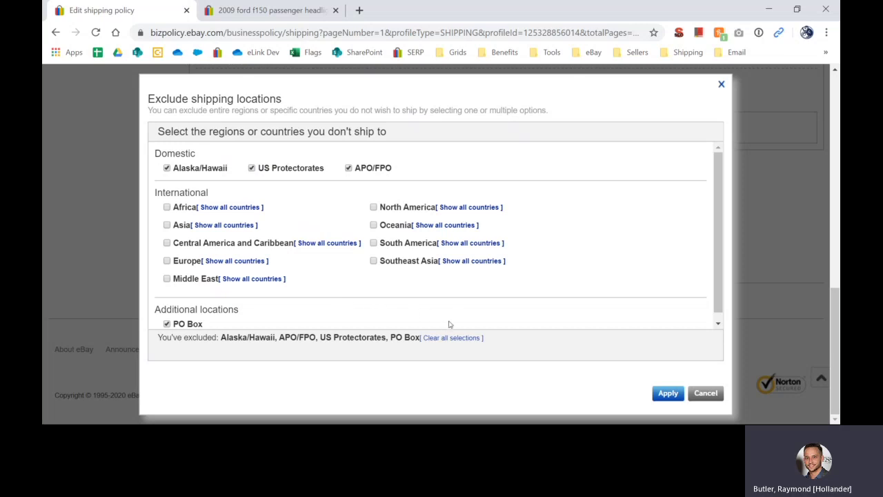
{"action": "scroll", "coordinate": [459, 316], "scroll_direction": "down", "scroll_amount": 1}
{"action": "scroll", "coordinate": [458, 315], "scroll_direction": "up", "scroll_amount": 1}
{"action": "left_click", "coordinate": [720, 85]}
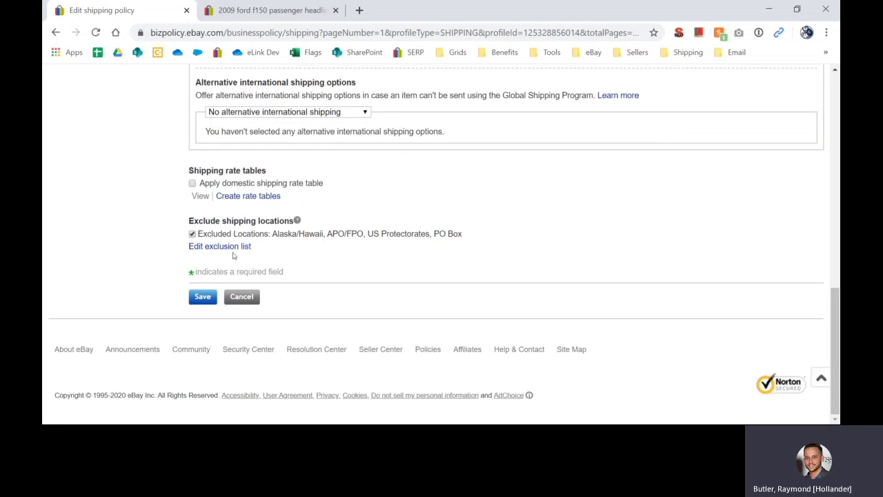
Save the edited shipping policy.
{"action": "left_click", "coordinate": [205, 302]}
{"action": "scroll", "coordinate": [378, 295], "scroll_direction": "down", "scroll_amount": 3}
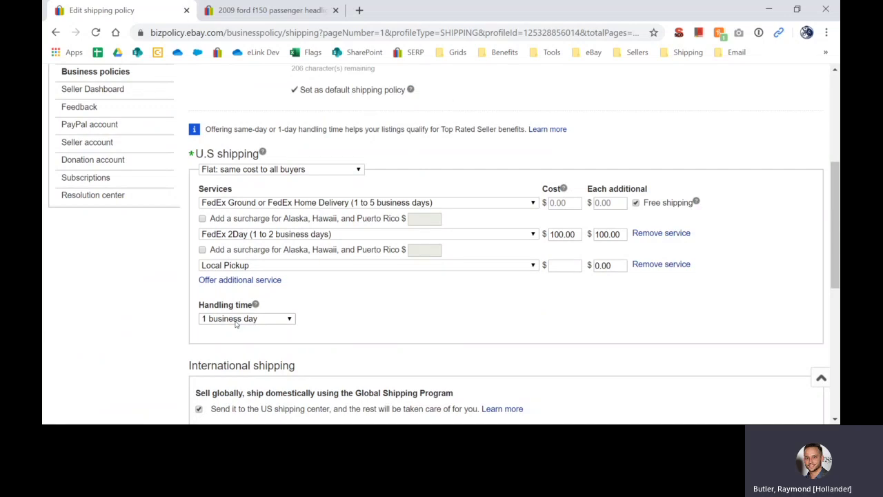
{"action": "scroll", "coordinate": [235, 322], "scroll_direction": "down", "scroll_amount": 5}
{"action": "left_click", "coordinate": [214, 297]}
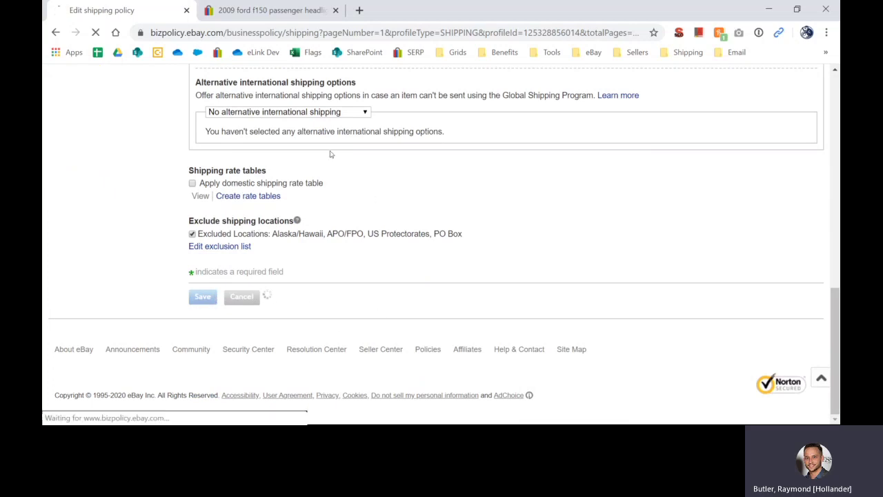
Make a copy of the "(*TEST*) Free Shipping - FedEx/ USPS - 1 Day Handling" shipping policy.
{"action": "scroll", "coordinate": [319, 231], "scroll_direction": "down", "scroll_amount": 3}
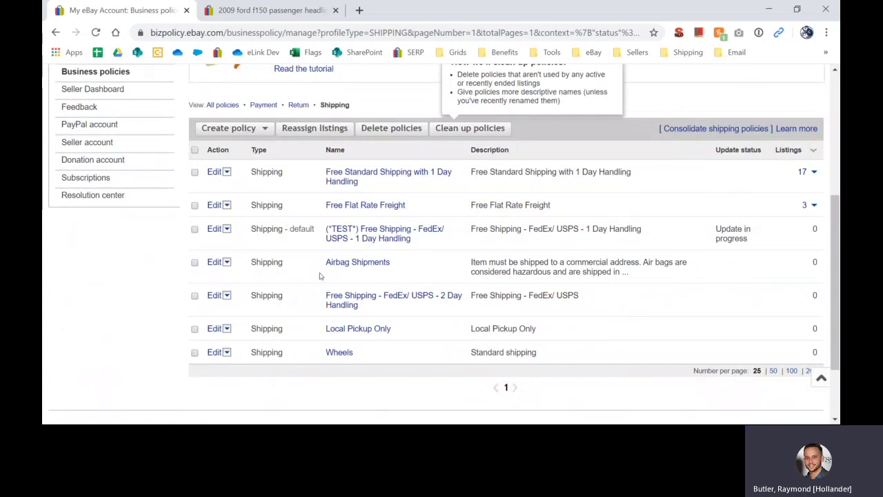
{"action": "left_click", "coordinate": [227, 229]}
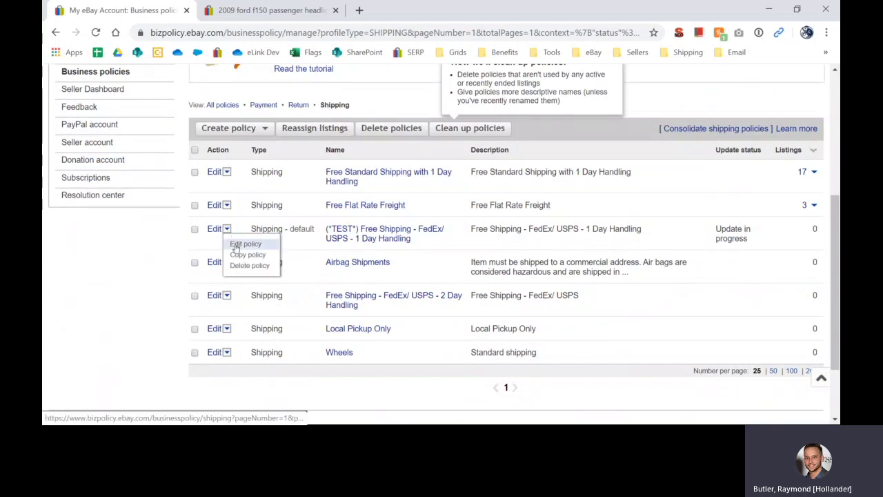
{"action": "left_click", "coordinate": [240, 255]}
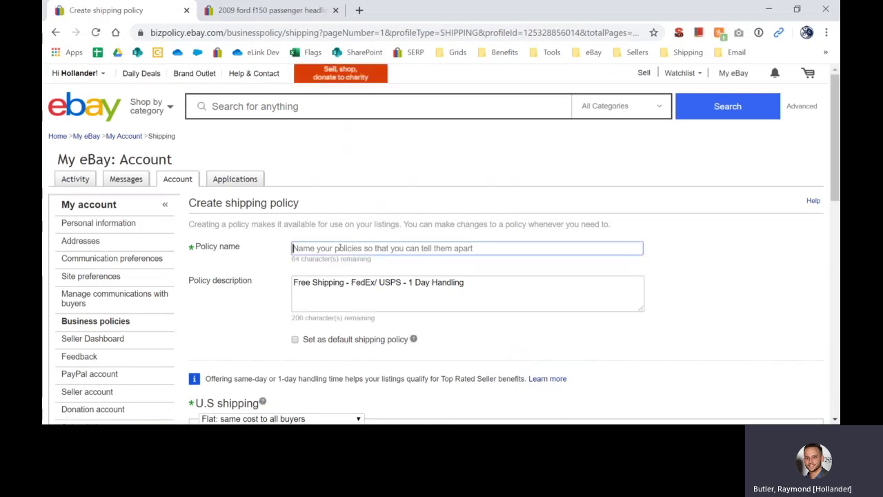
Name the copied shipping policy "Free Shipping - FedEx - 2 Day Handling".
{"action": "type", "text": "Free Shi"}
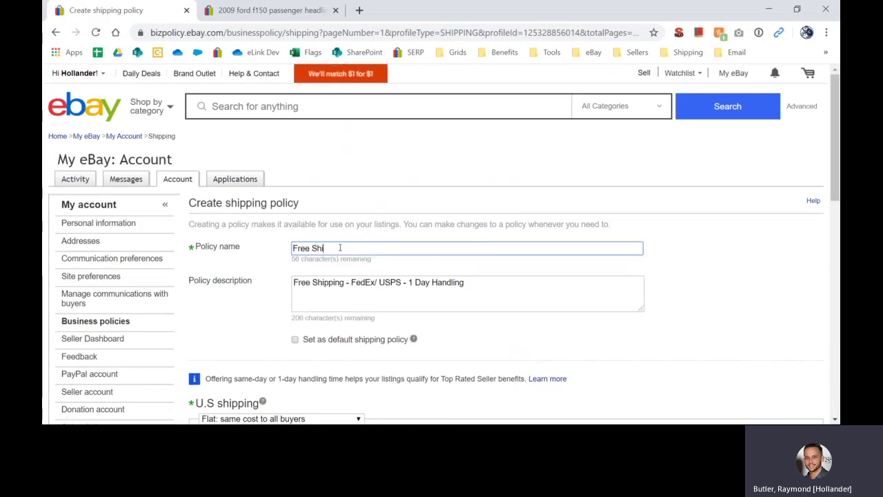
{"action": "type", "text": "pping - Fe"}
{"action": "key", "text": "BackSpace"}
{"action": "key", "text": "BackSpace"}
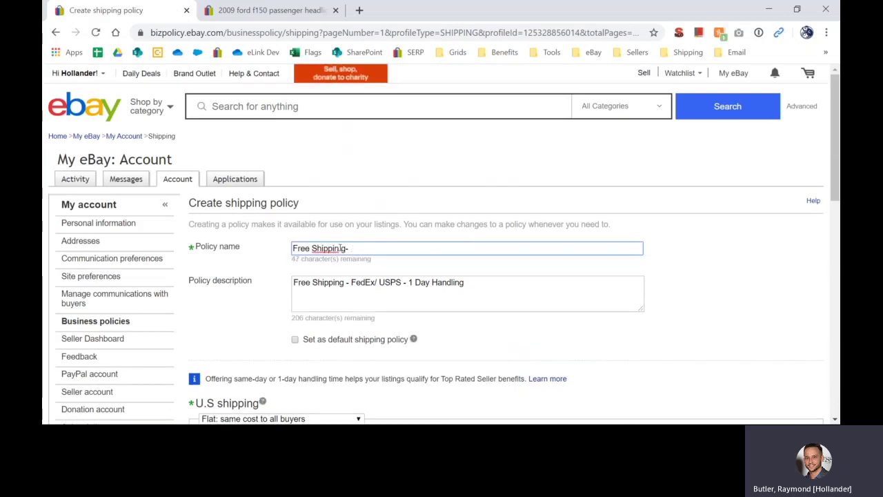
{"action": "key", "text": "BackSpace"}
{"action": "key", "text": "BackSpace"}
{"action": "key", "text": "BackSpace"}
{"action": "key", "text": "BackSpace"}
{"action": "key", "text": "BackSpace"}
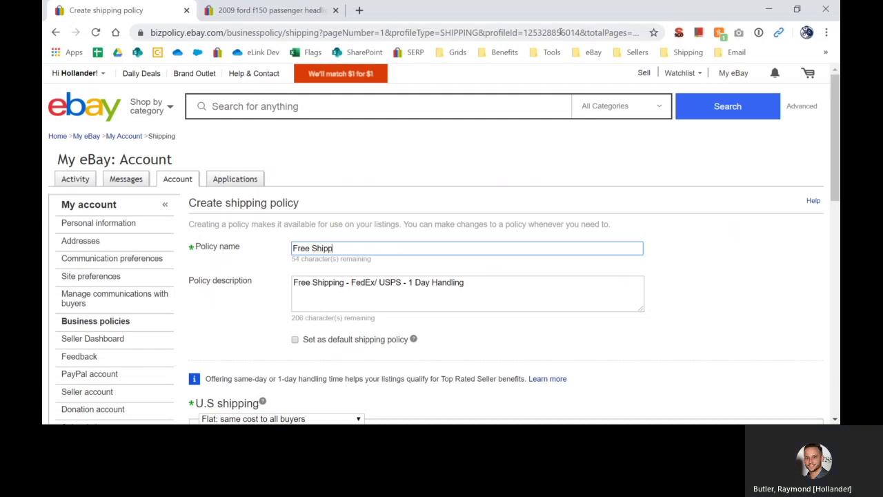
{"action": "type", "text": "ing - Fed"}
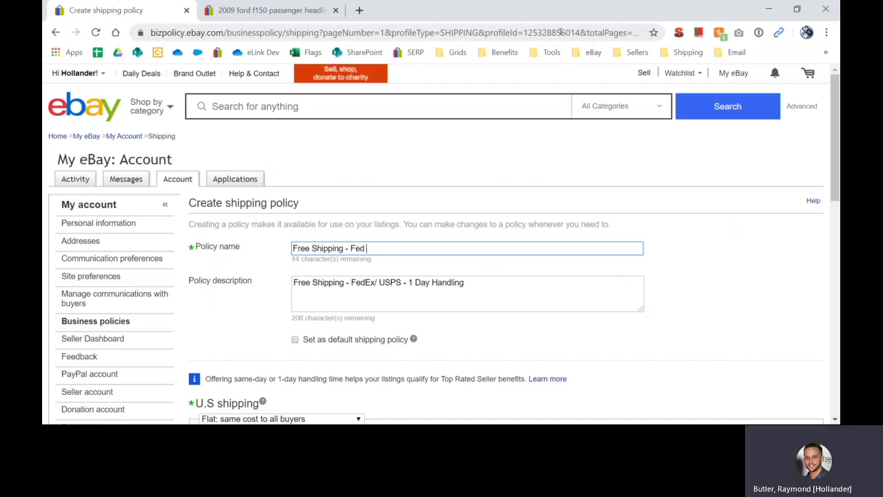
{"action": "type", "text": "Ex -"}
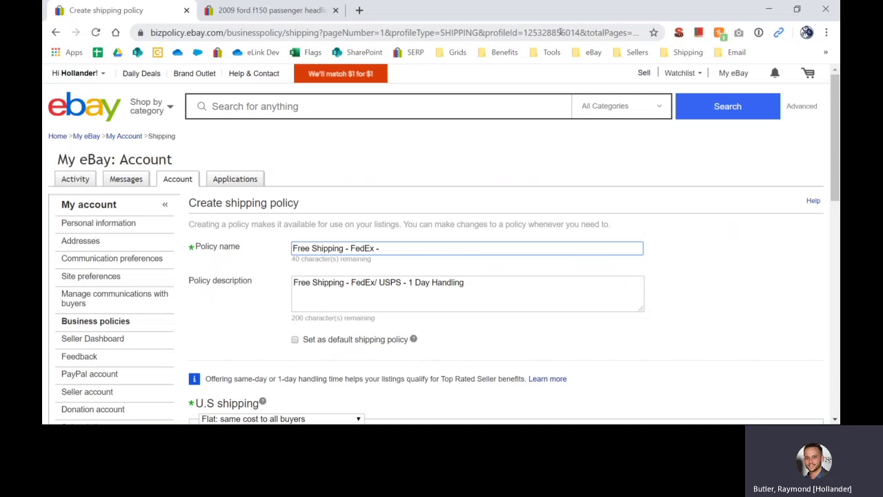
{"action": "type", "text": "2 Day Handling"}
Set the new policy's U.S. handling time to 2 business days.
{"action": "scroll", "coordinate": [512, 173], "scroll_direction": "down", "scroll_amount": 4}
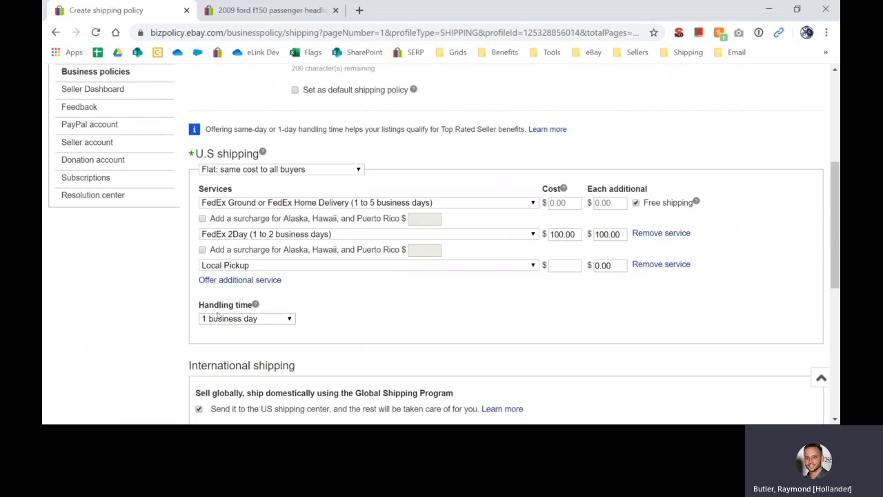
{"action": "left_click", "coordinate": [222, 319]}
{"action": "left_click", "coordinate": [246, 163]}
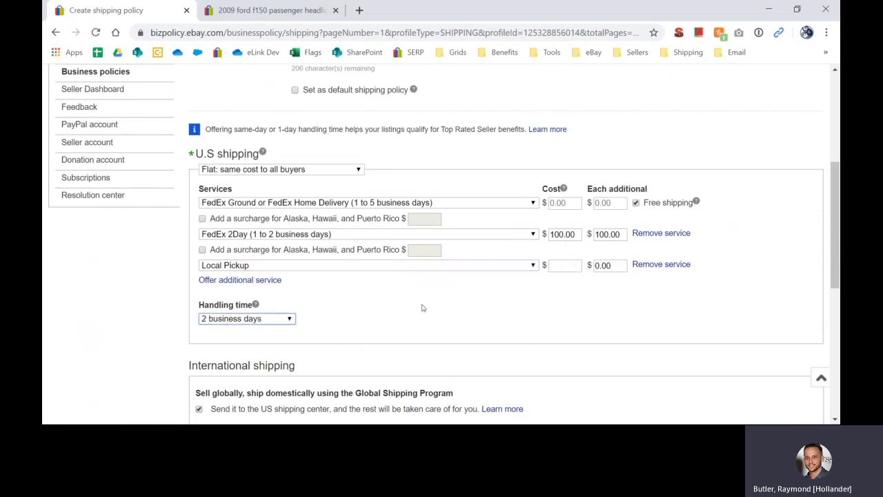
Look over the rest of the new policy form and return to the 2009 Ford F150 passenger headlight search results.
{"action": "scroll", "coordinate": [422, 307], "scroll_direction": "down", "scroll_amount": 4}
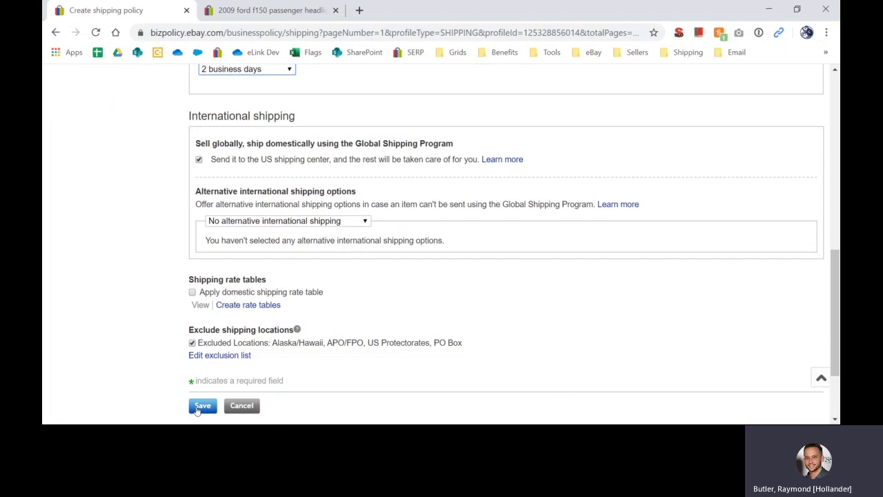
{"action": "scroll", "coordinate": [323, 345], "scroll_direction": "up", "scroll_amount": 4}
{"action": "scroll", "coordinate": [414, 246], "scroll_direction": "up", "scroll_amount": 4}
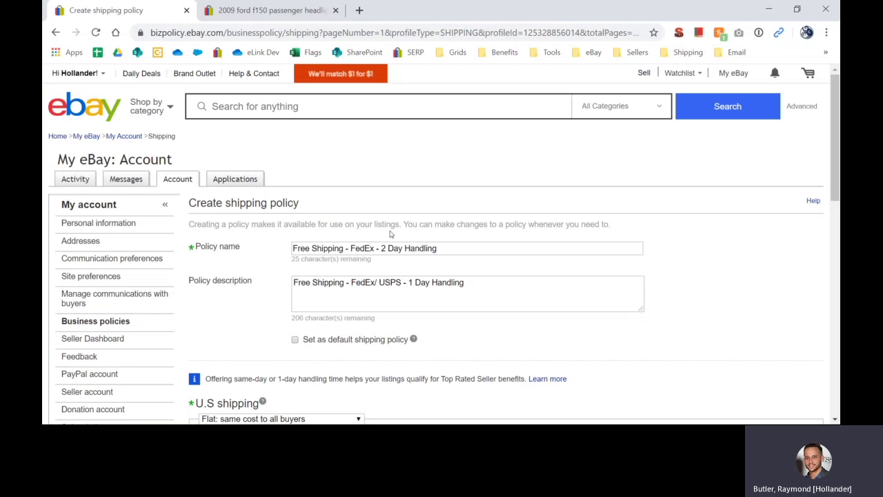
{"action": "left_click", "coordinate": [255, 11]}
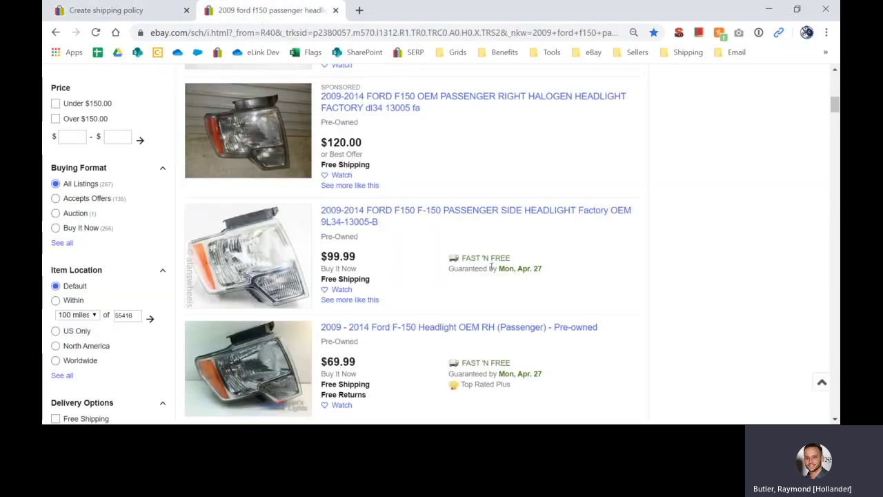